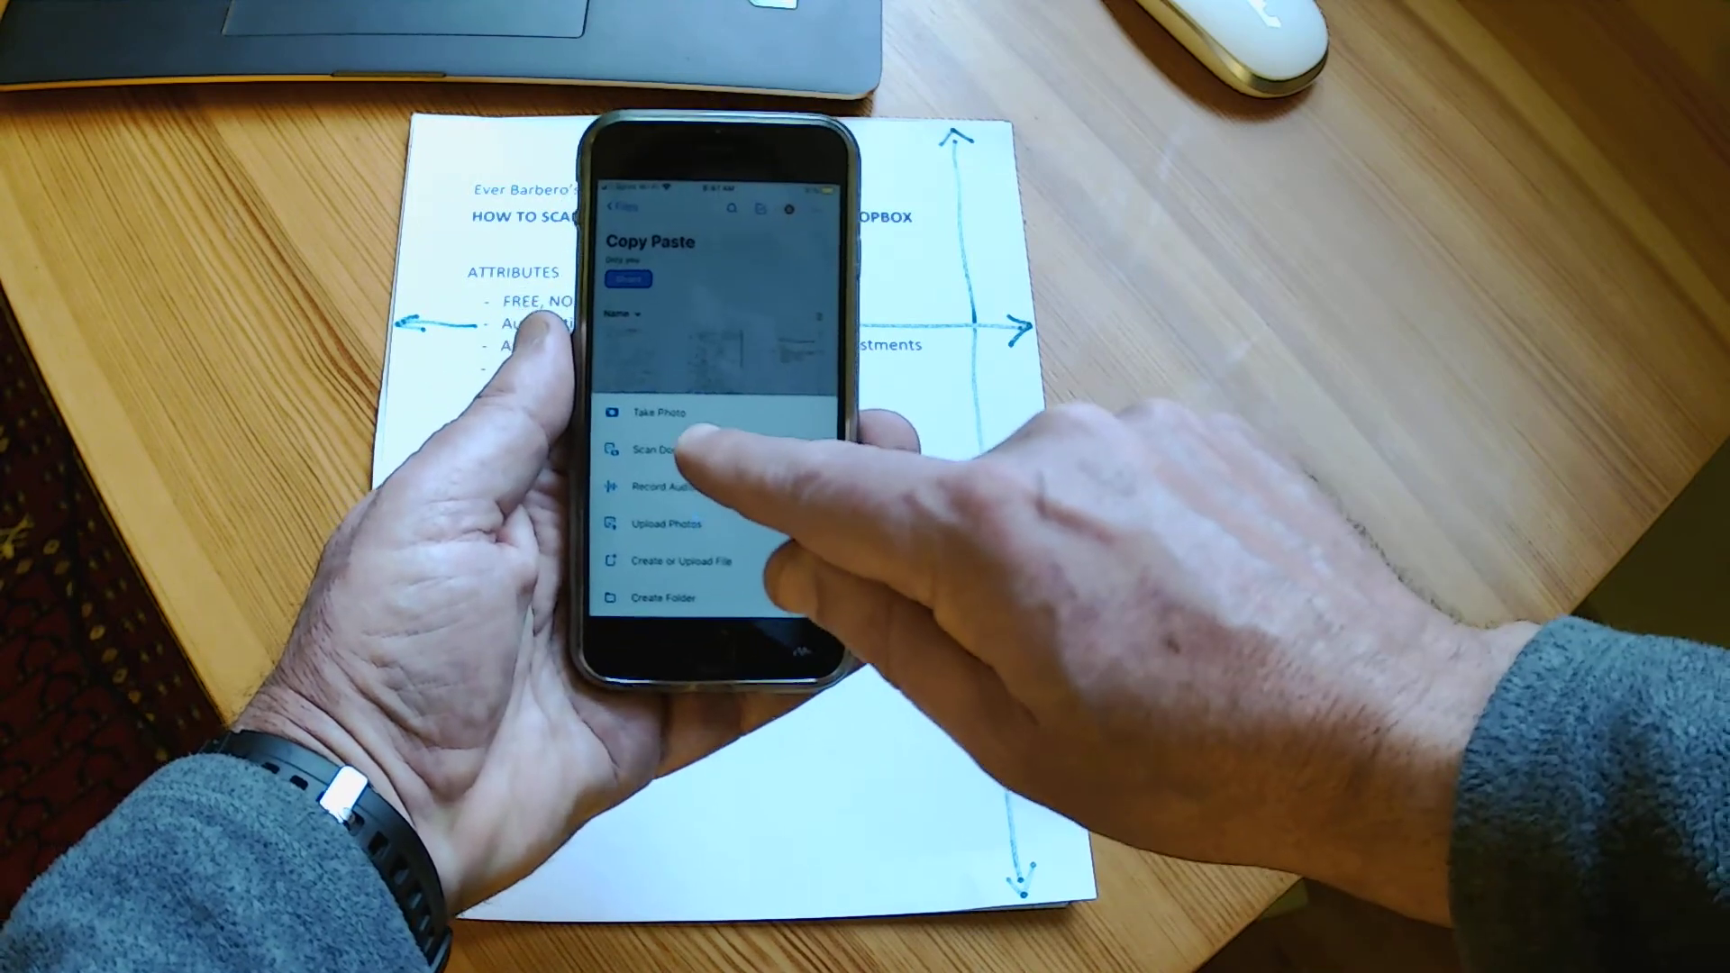
# Start a document scan and capture the printed homework page.
pyautogui.click(676, 450)
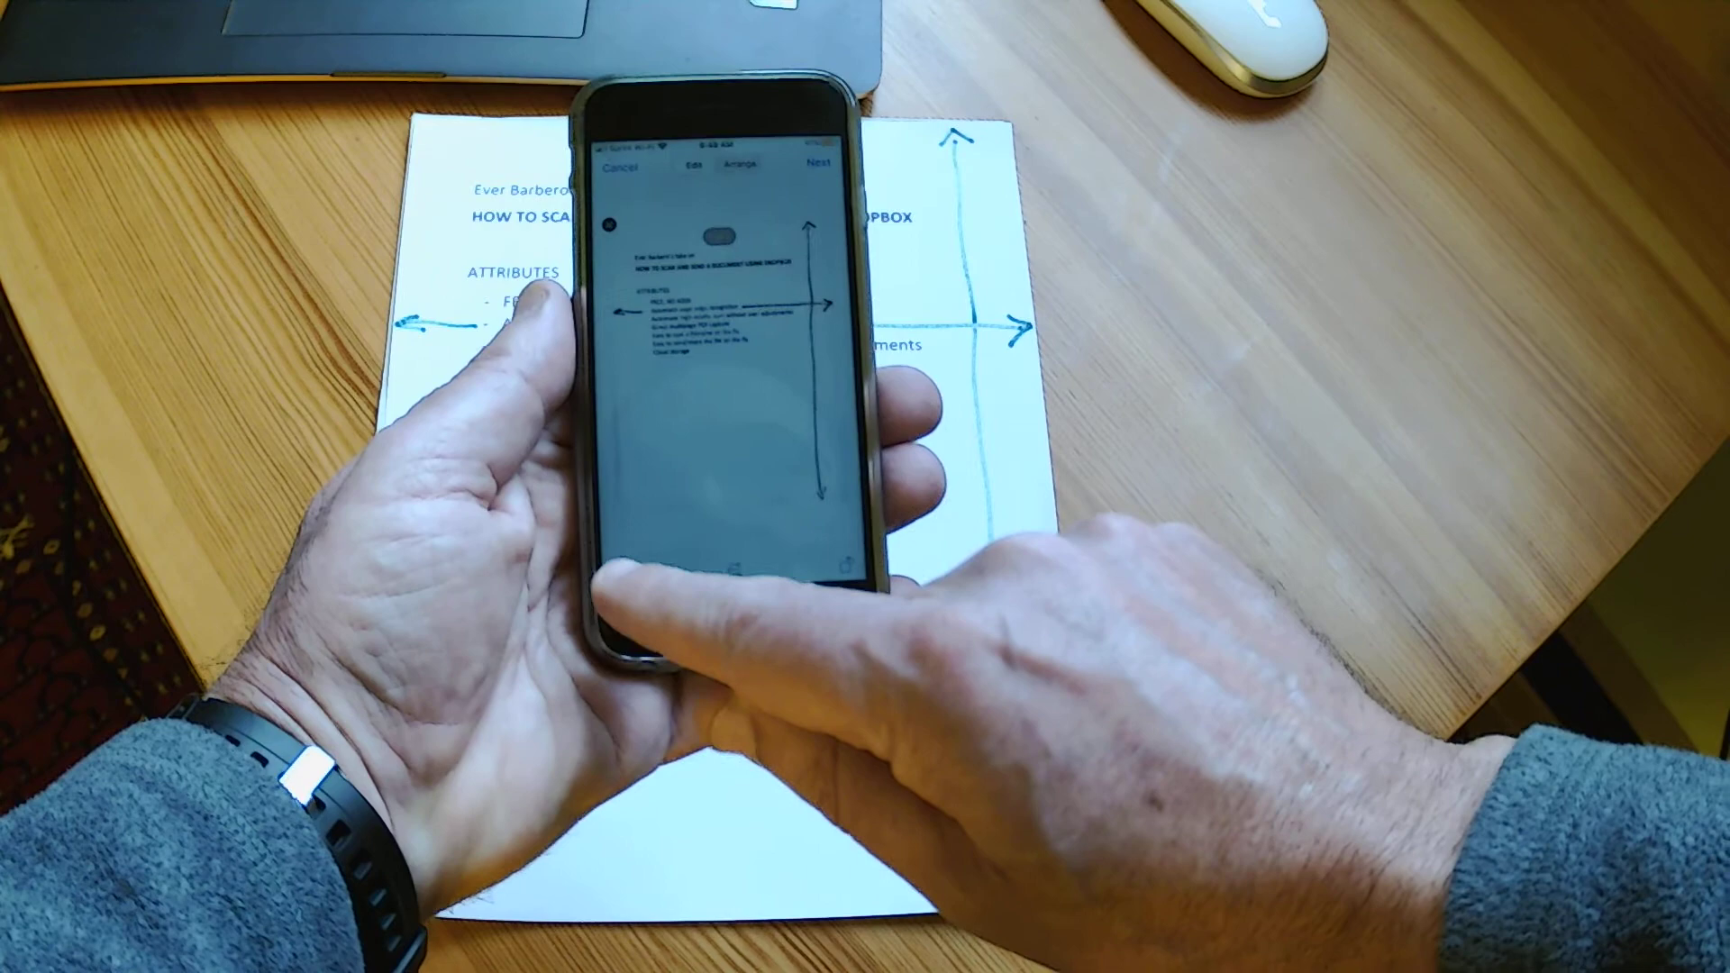
# Return to the camera to add another page to the scan.
pyautogui.click(615, 570)
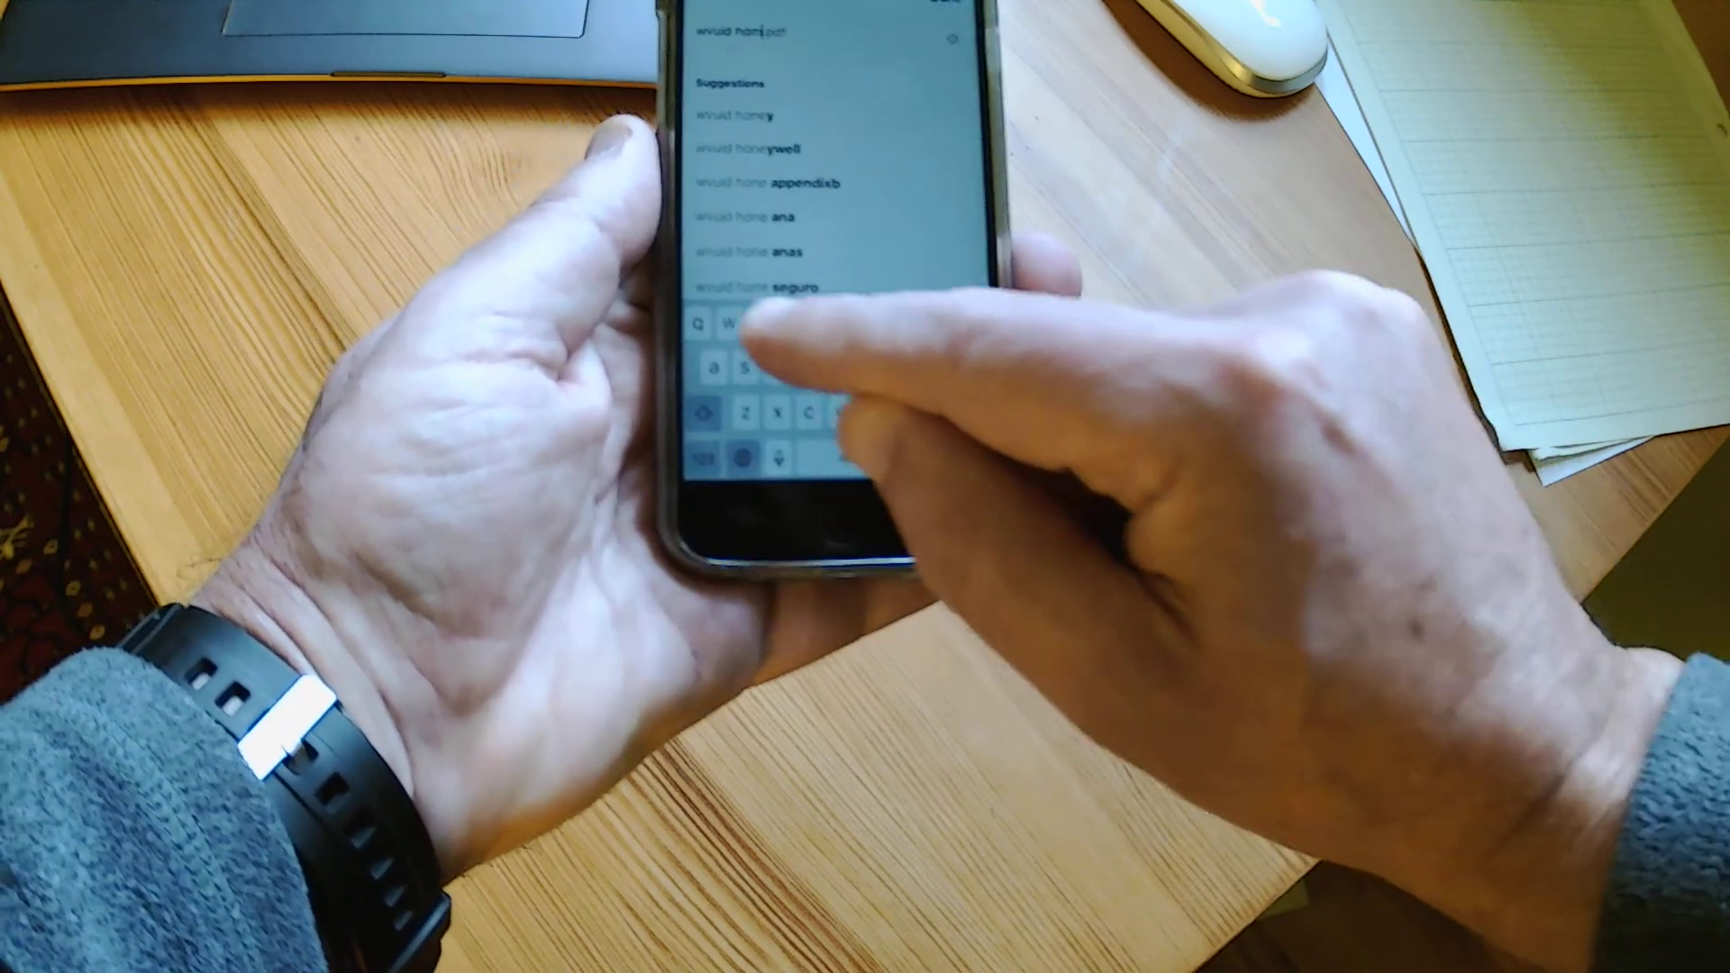
pyautogui.write('ork')
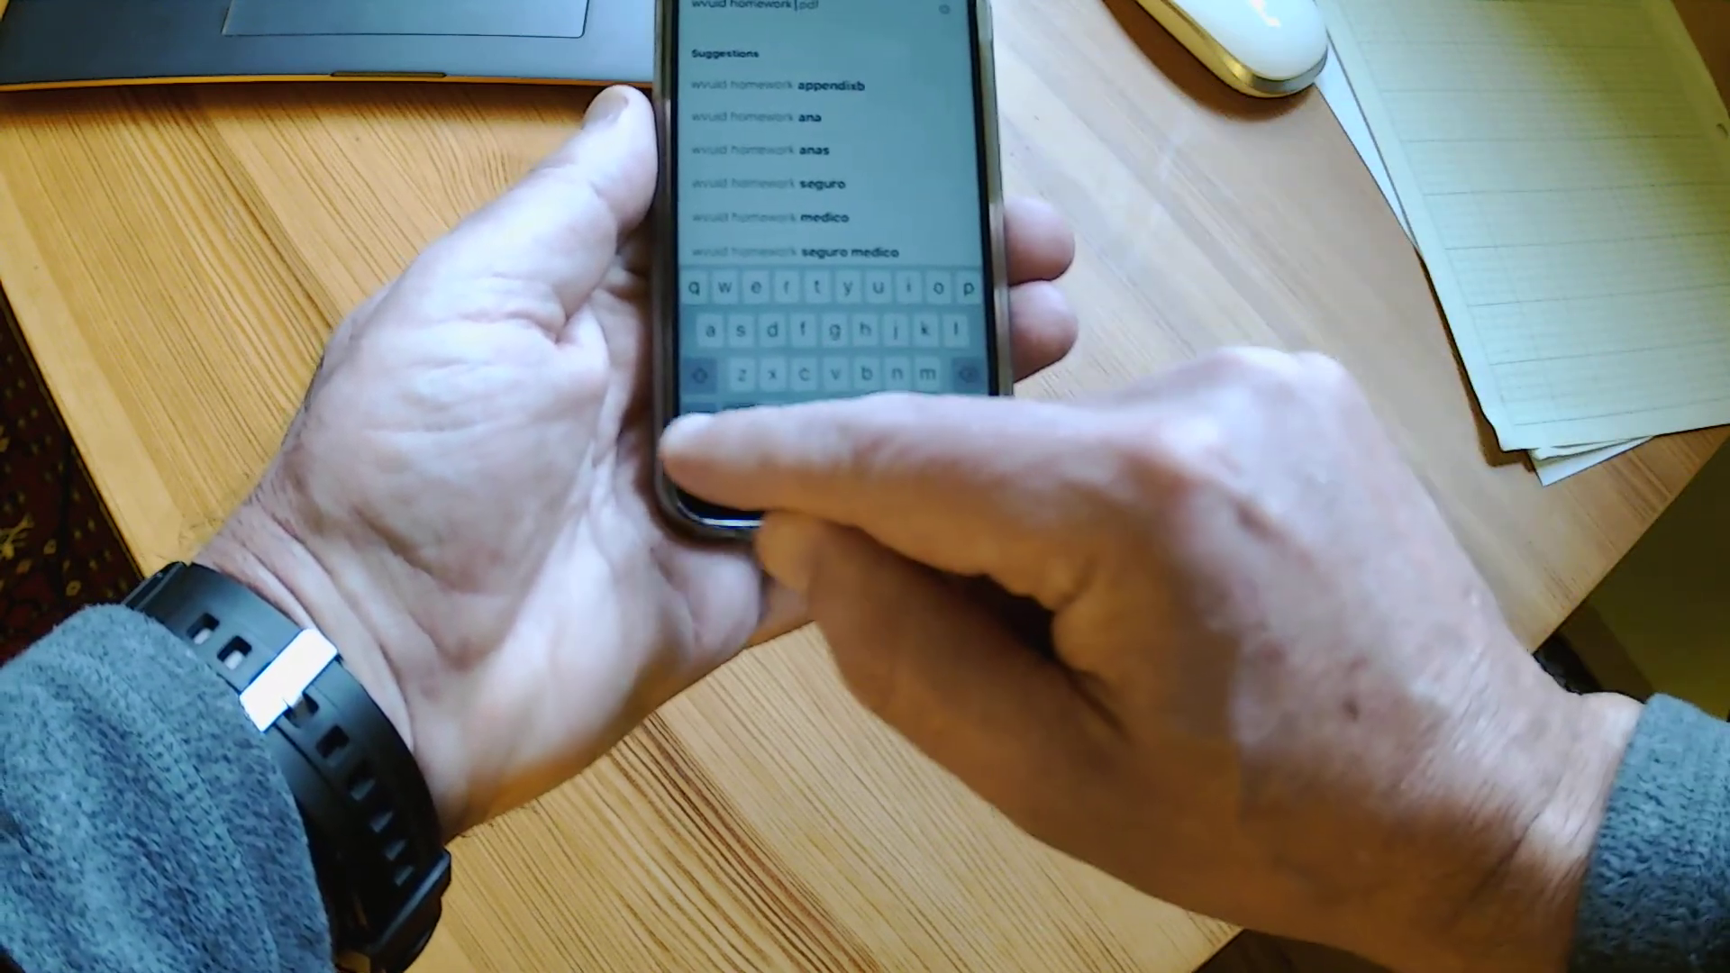
# Complete the file name as 'wvuid homework 7' and confirm it.
pyautogui.click(695, 422)
pyautogui.write('4')
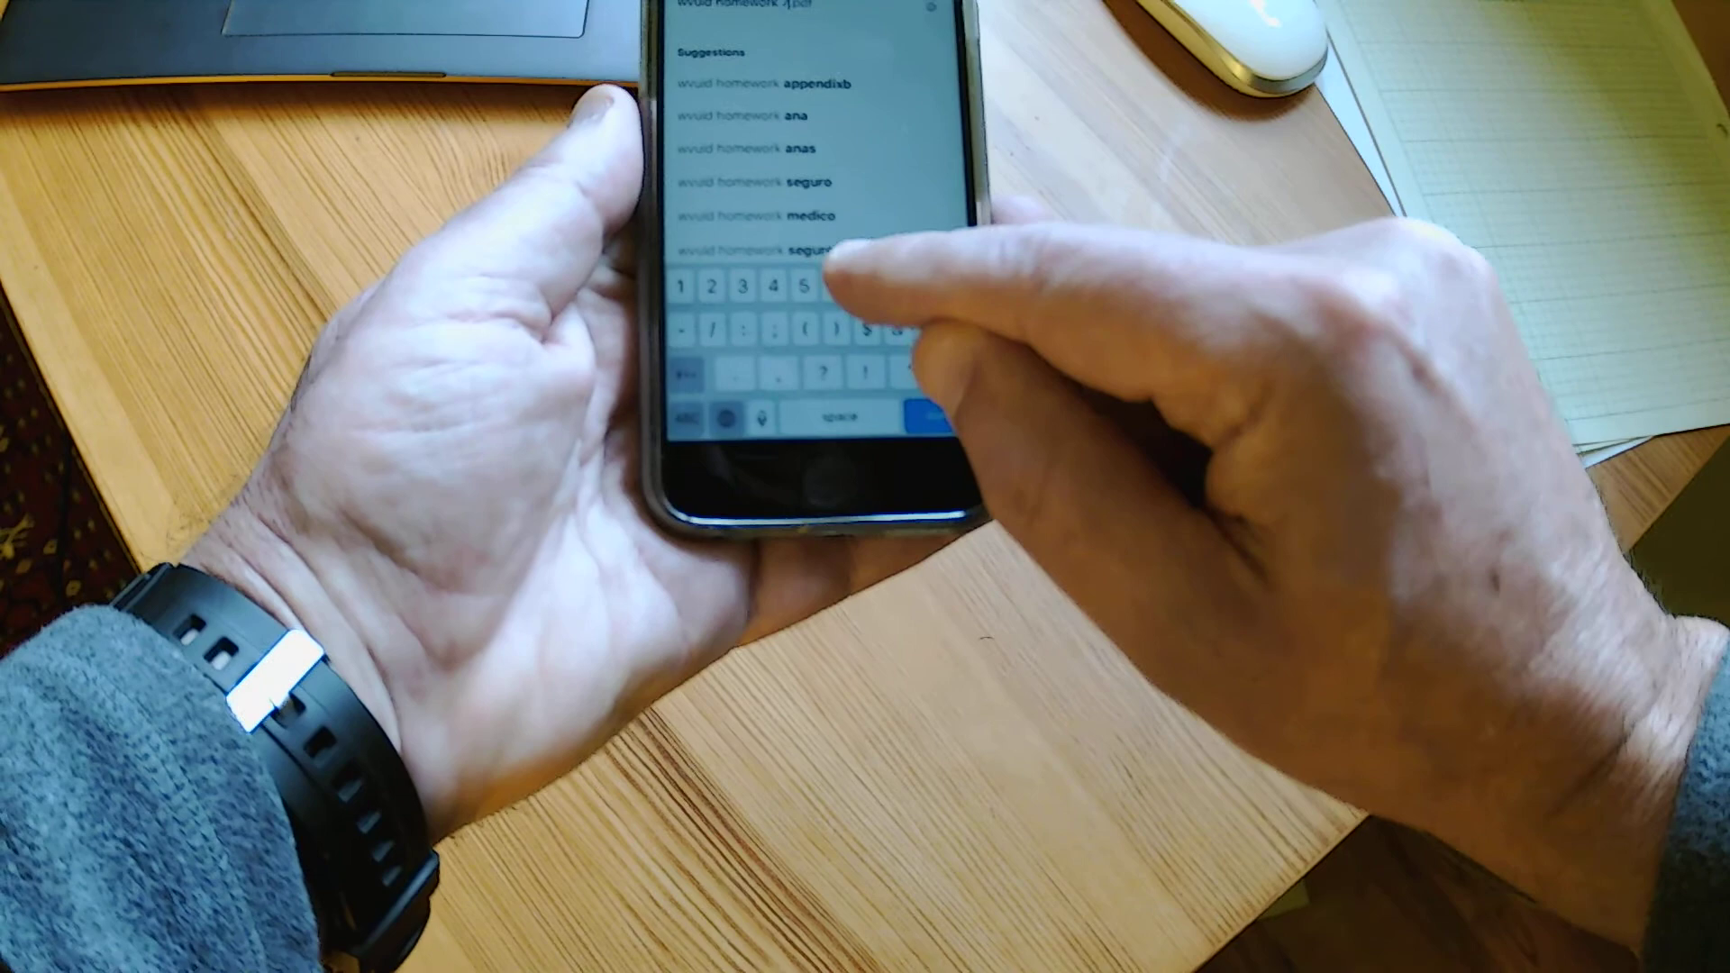
pyautogui.write('7')
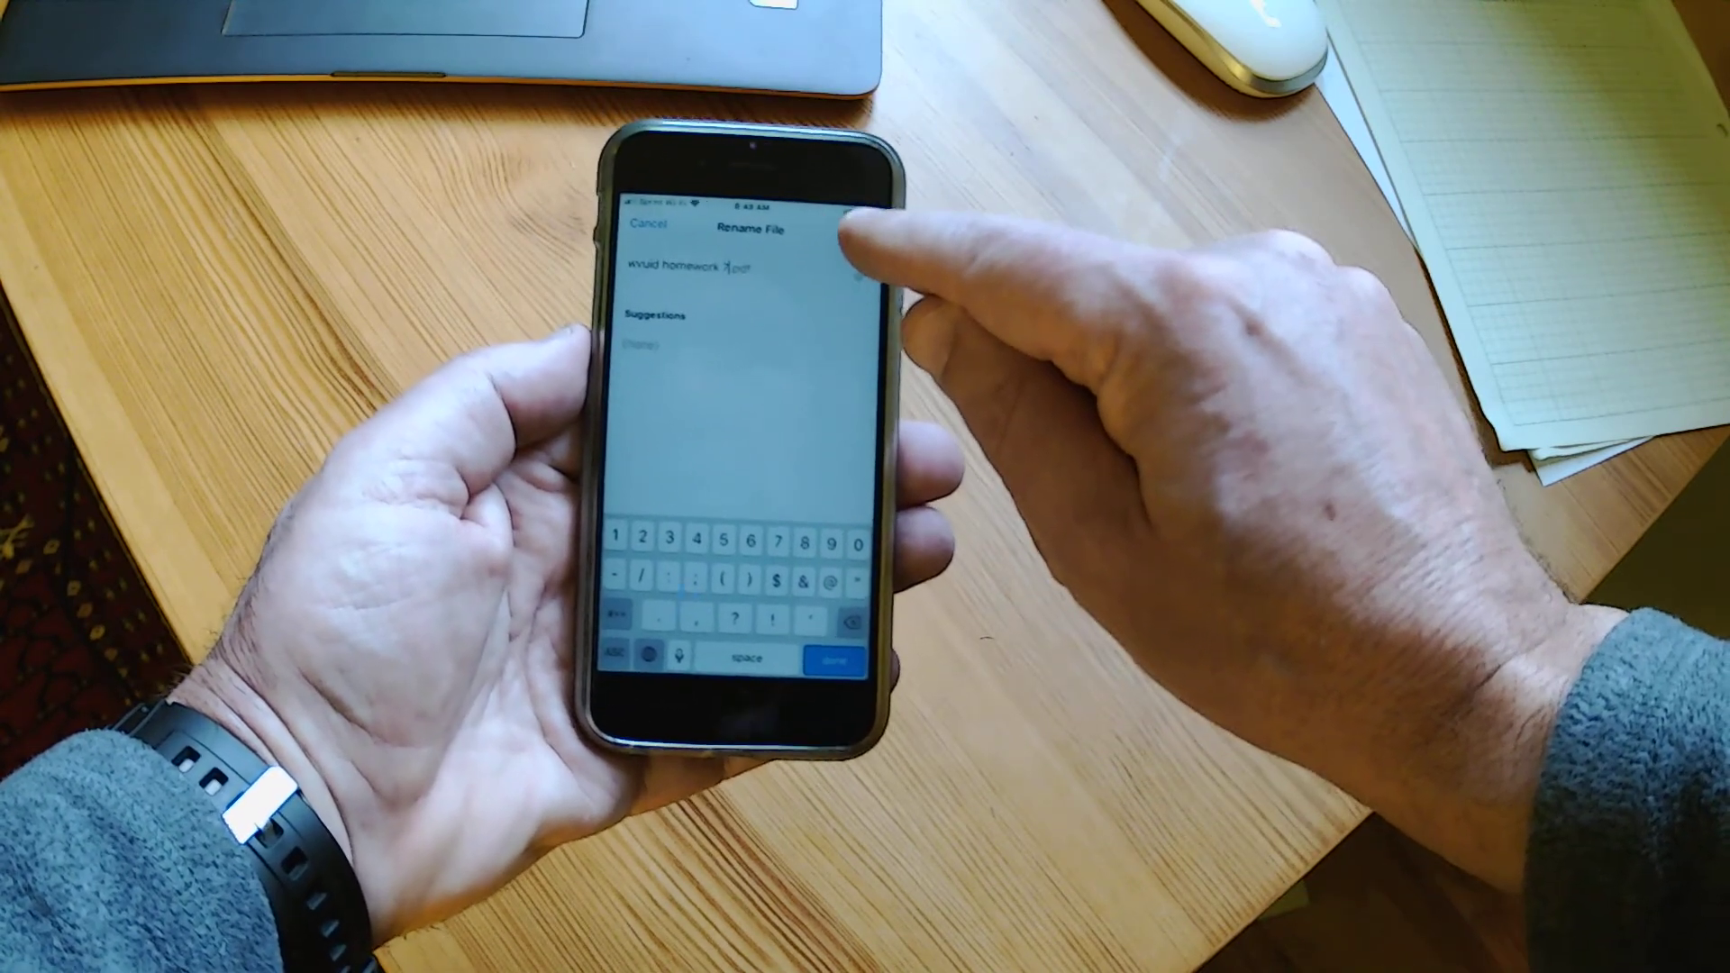
pyautogui.click(855, 227)
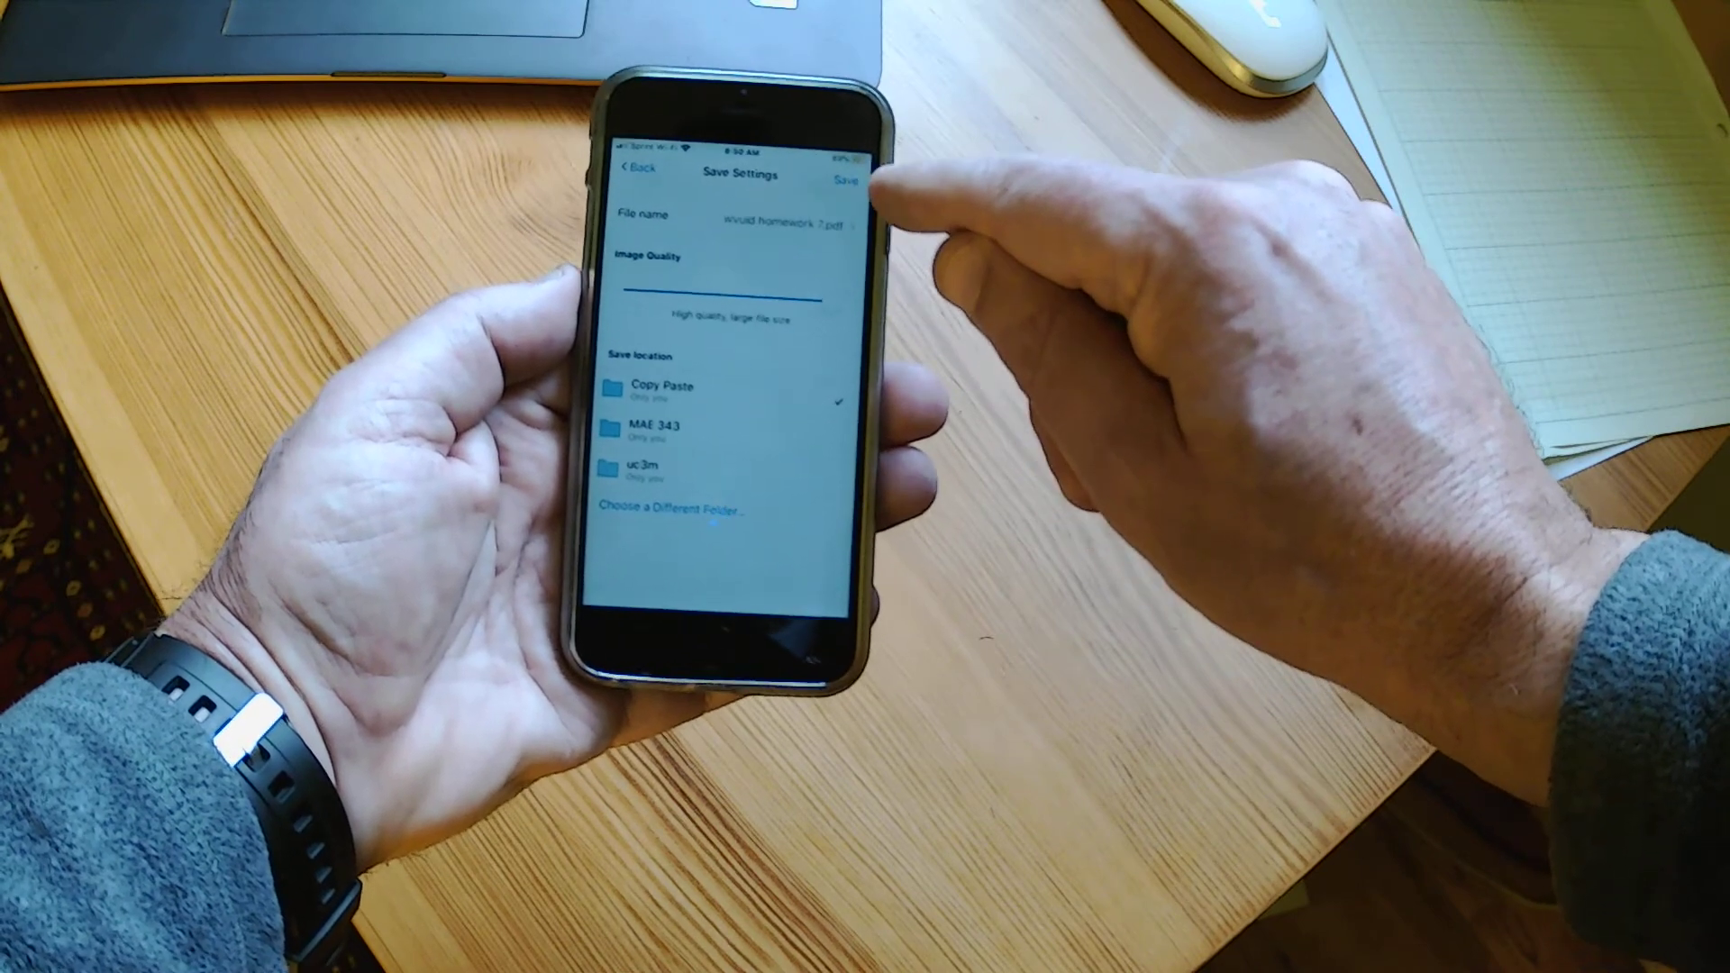
# Save the scanned wvuid homework 7 PDF into the Copy Paste folder.
pyautogui.click(851, 183)
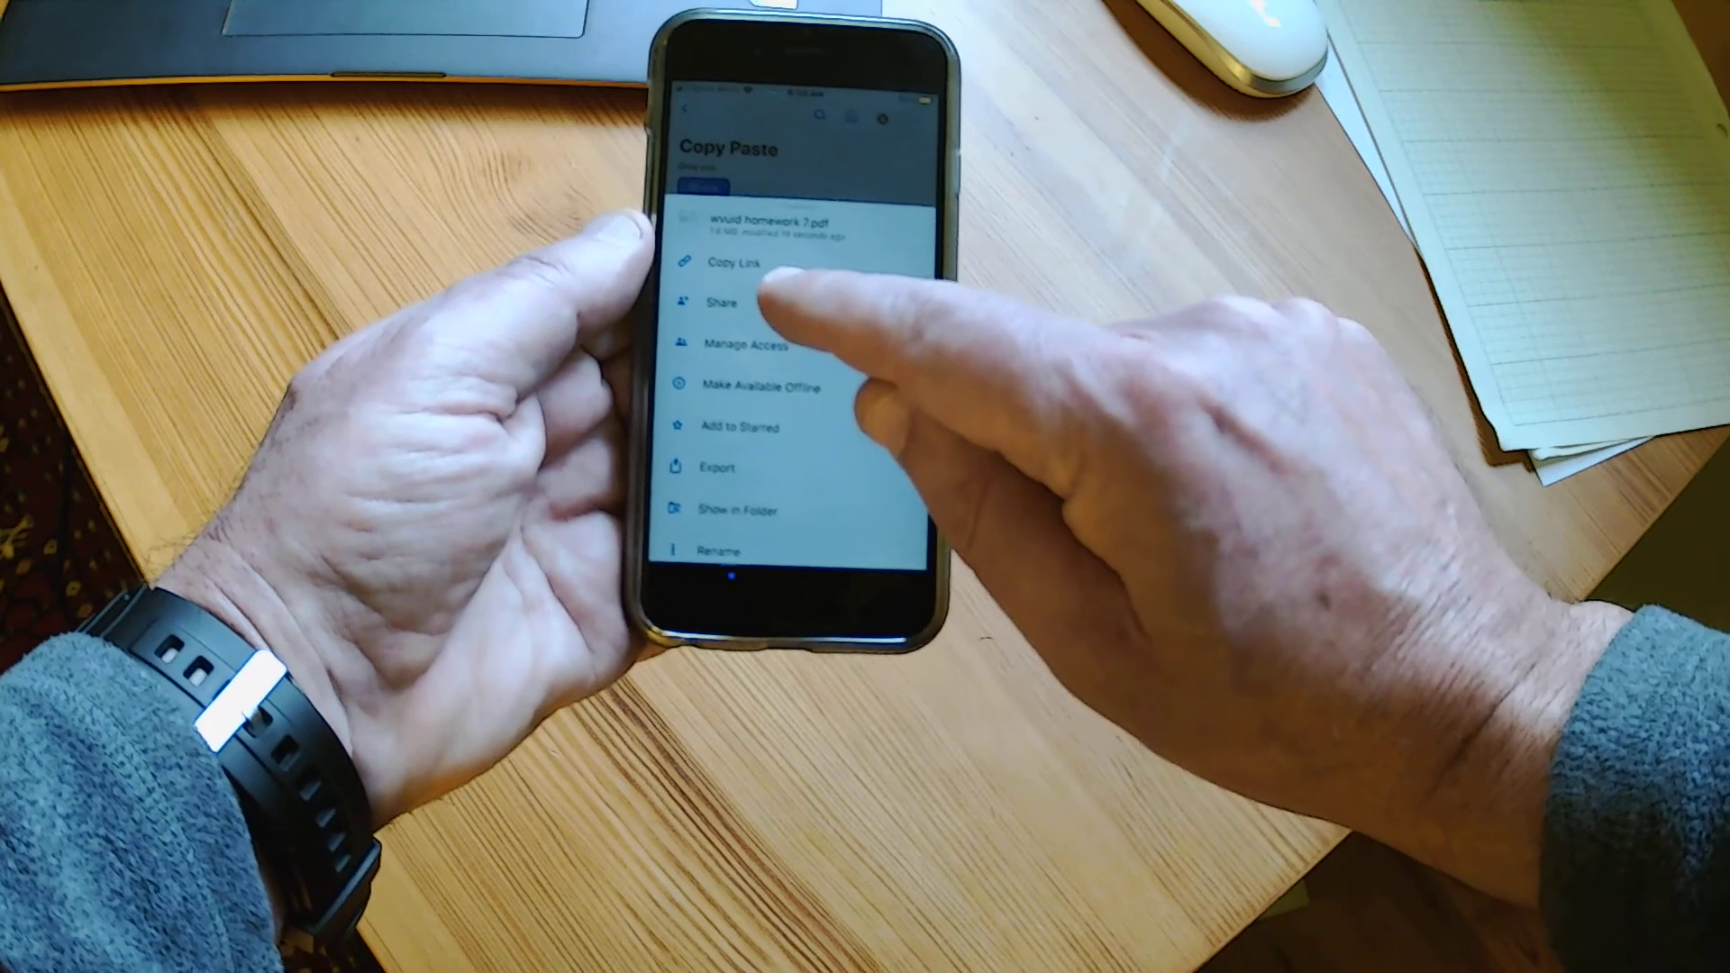
# Open the Share form for wvuid homework 7.pdf from its file menu.
pyautogui.click(730, 317)
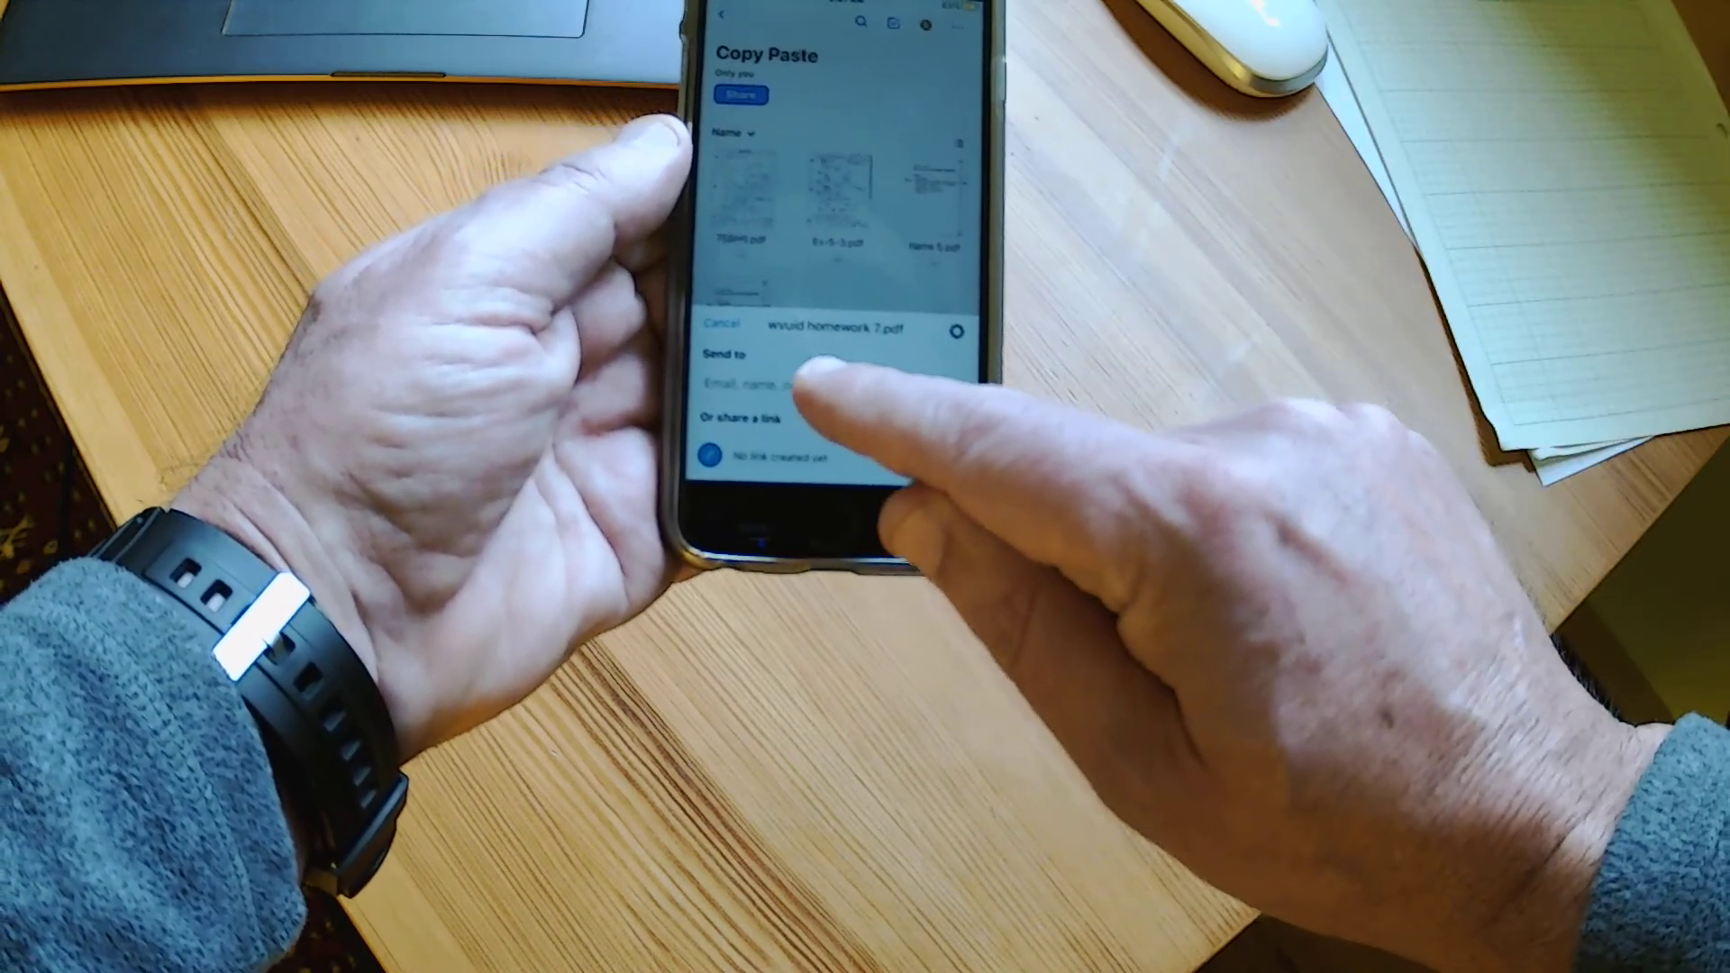
# Send wvuid homework 7.pdf to the suggested email recipient.
pyautogui.click(811, 382)
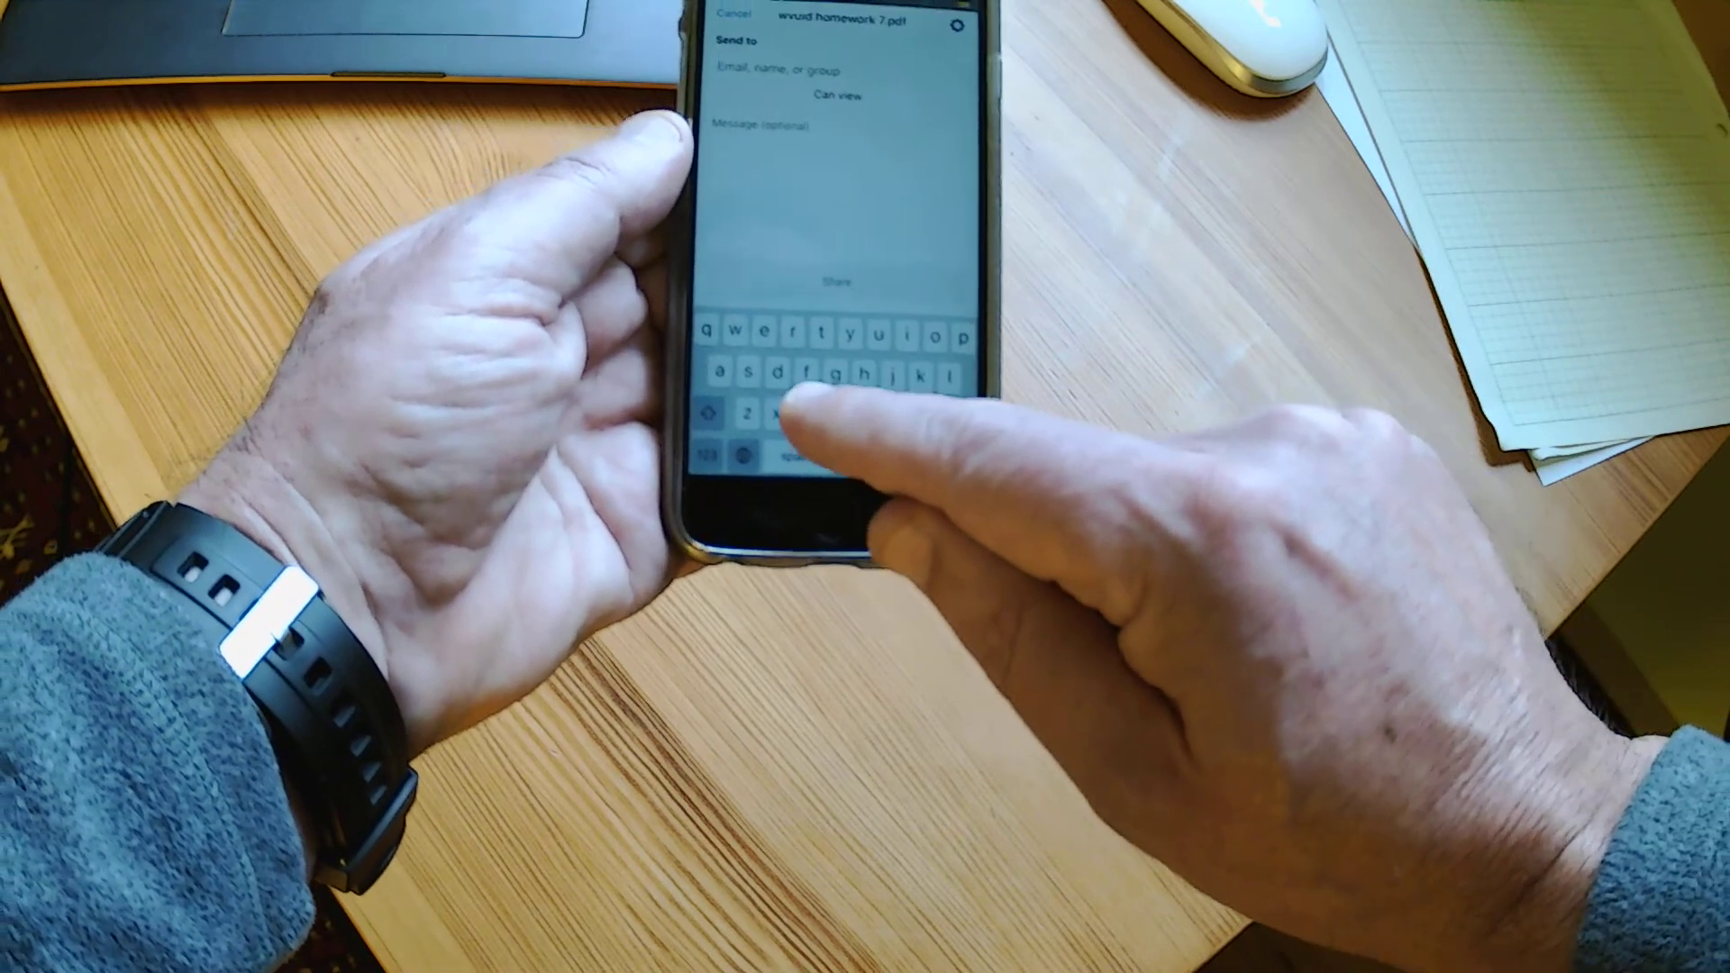
pyautogui.write('e')
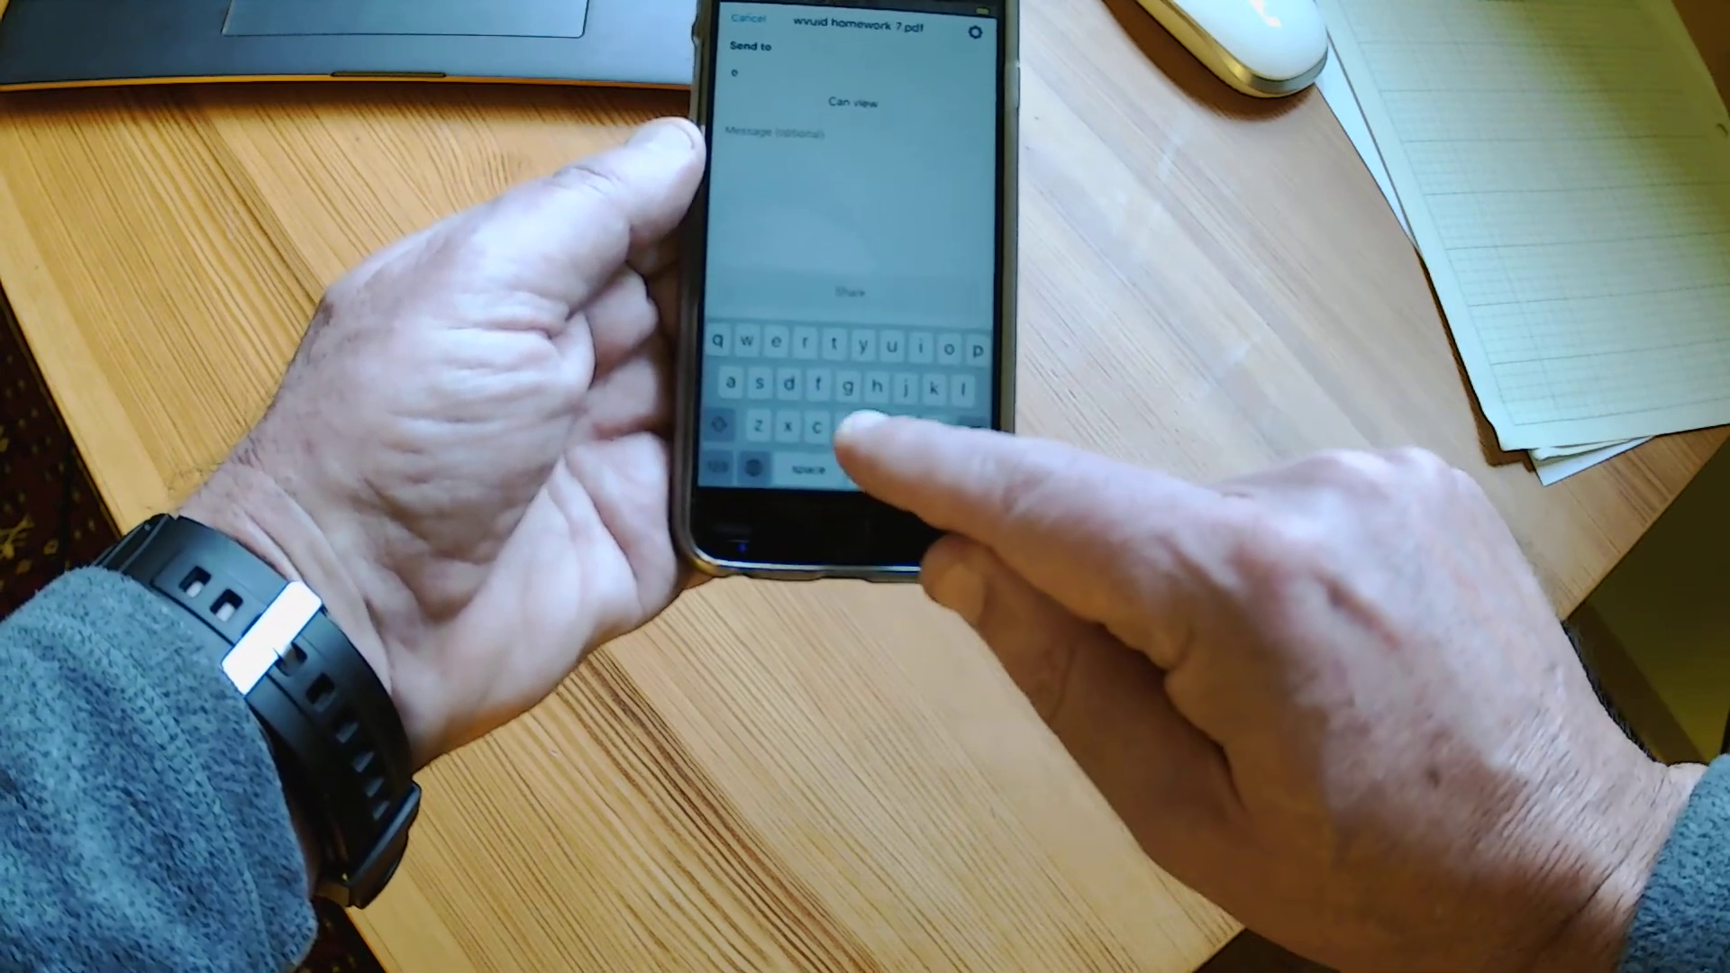
pyautogui.write('b')
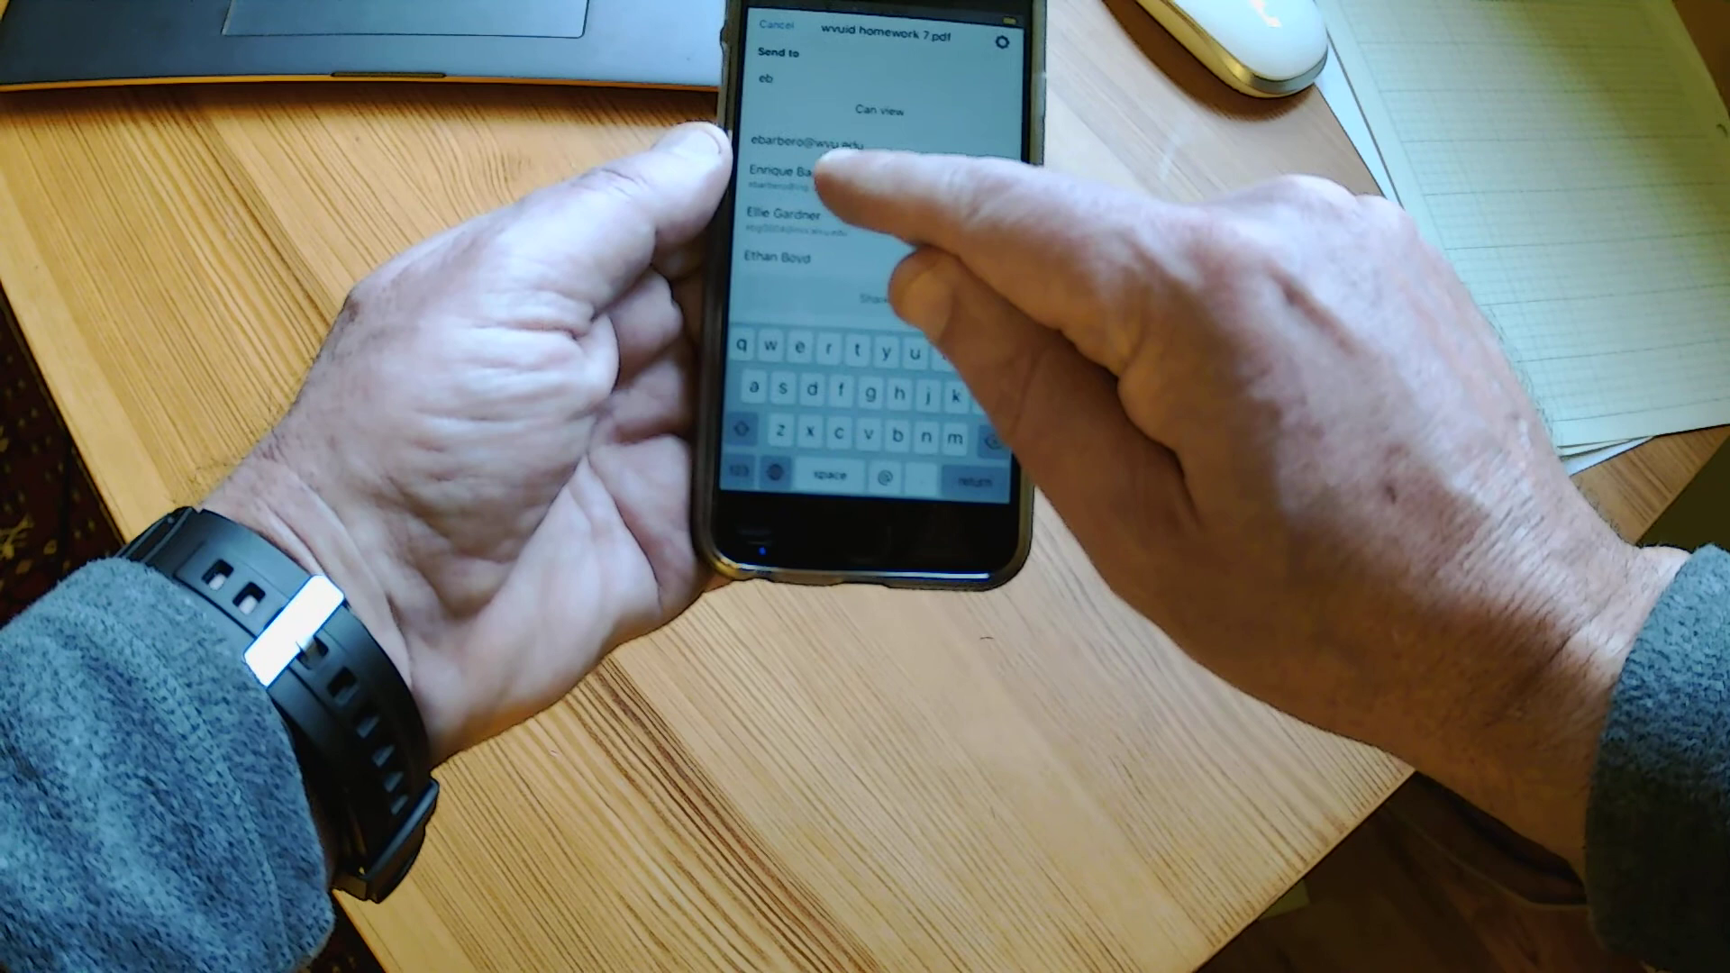
pyautogui.click(817, 140)
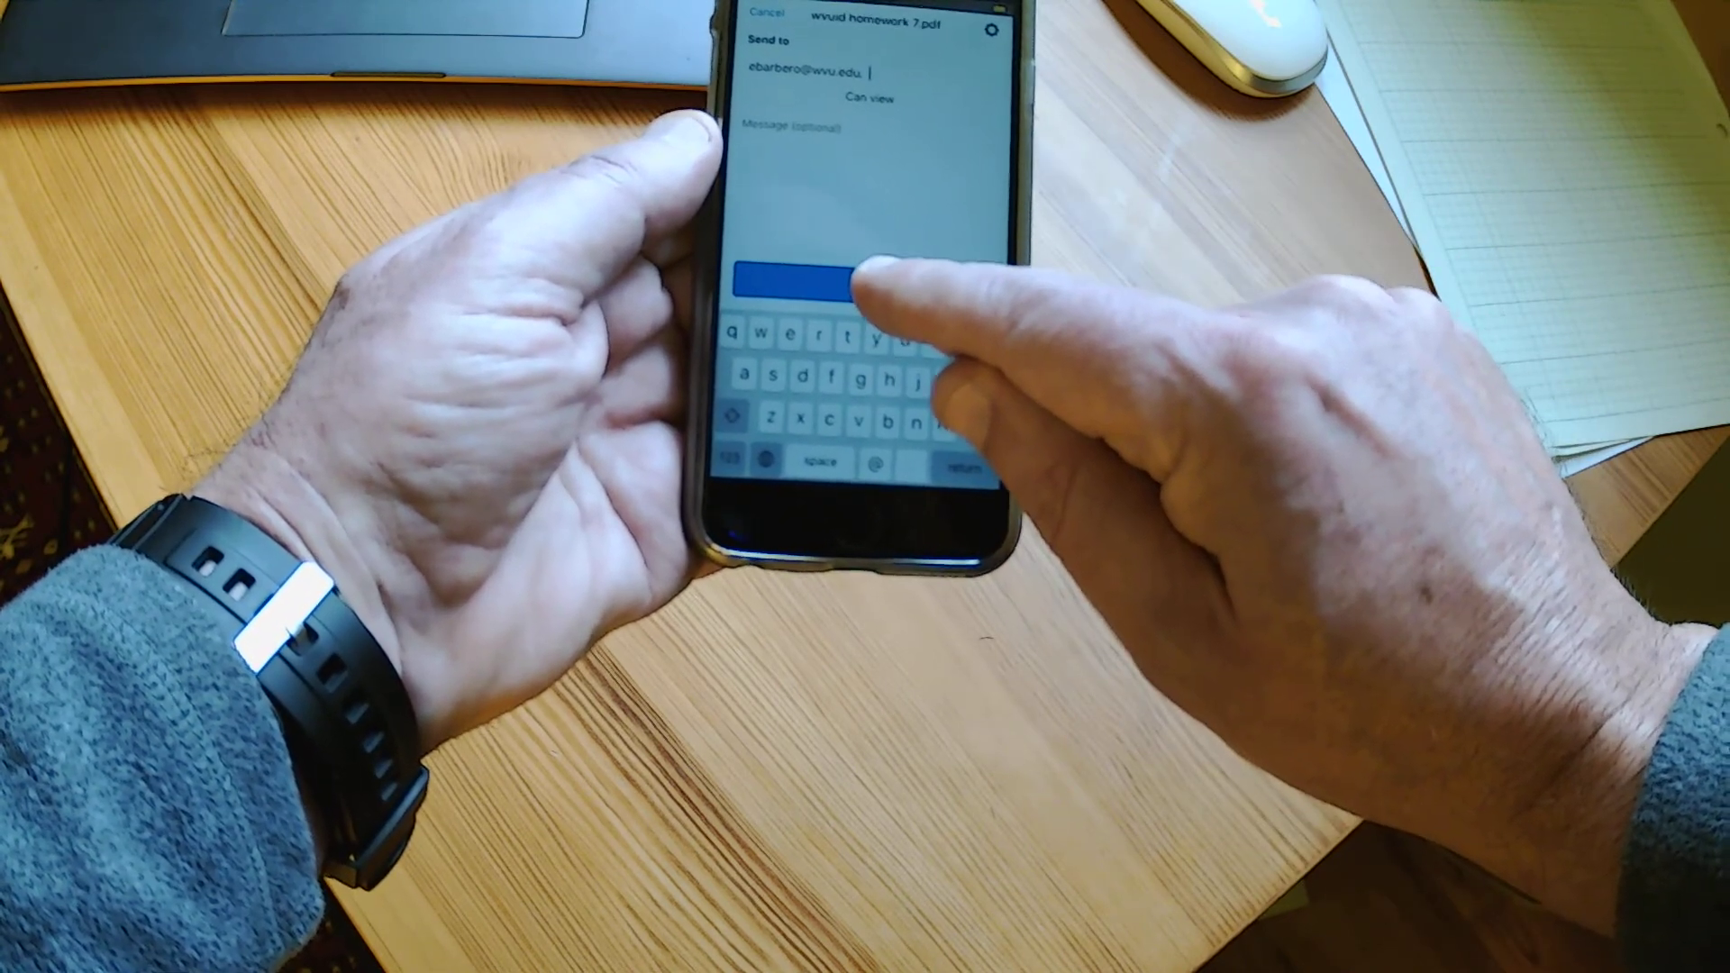
pyautogui.click(865, 280)
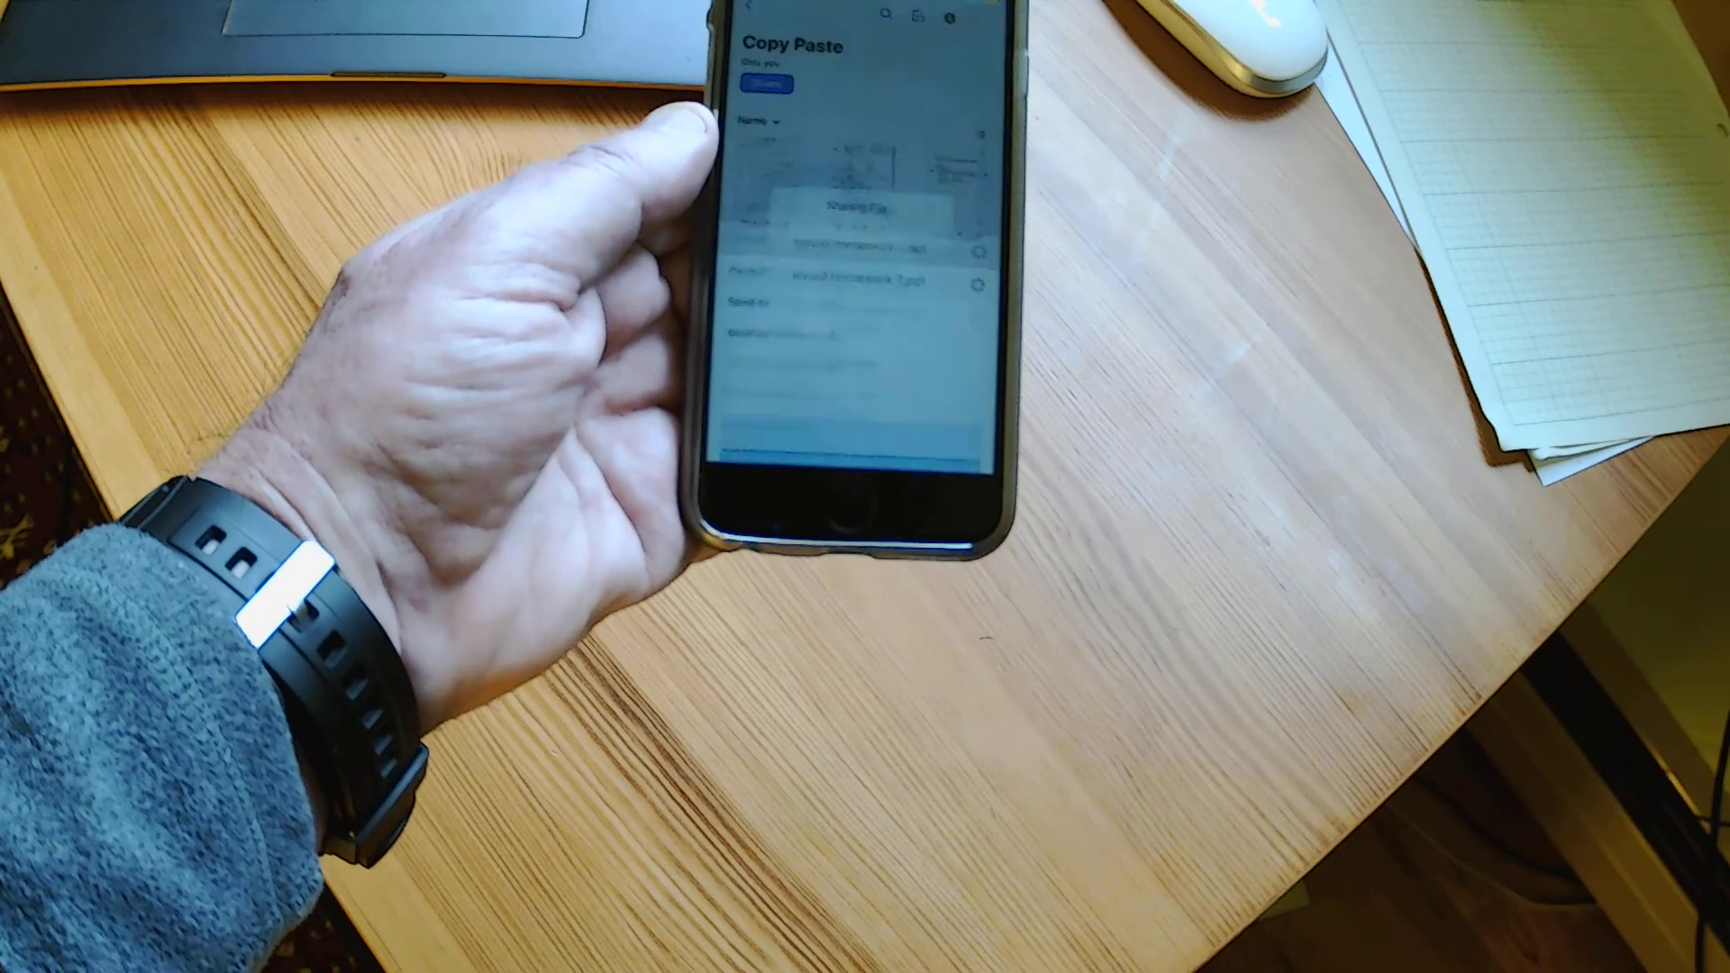